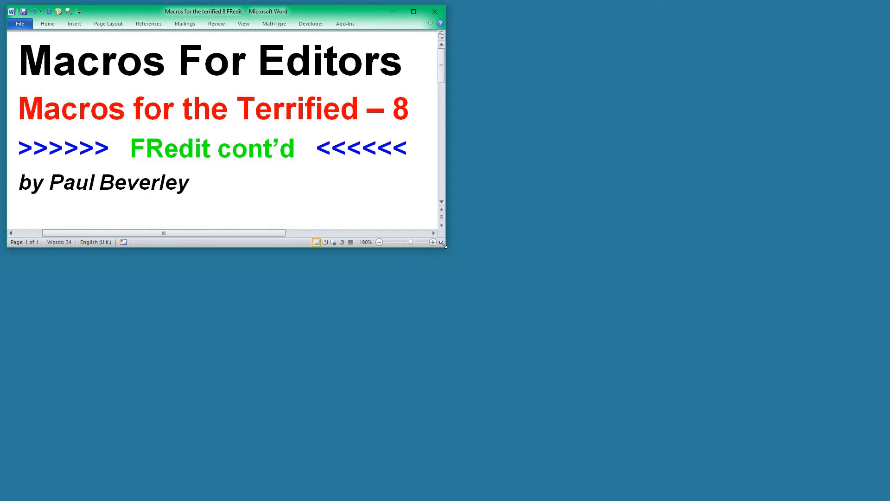
{"action": "left_click_drag", "start_coordinate": [443, 245], "coordinate": [462, 447]}
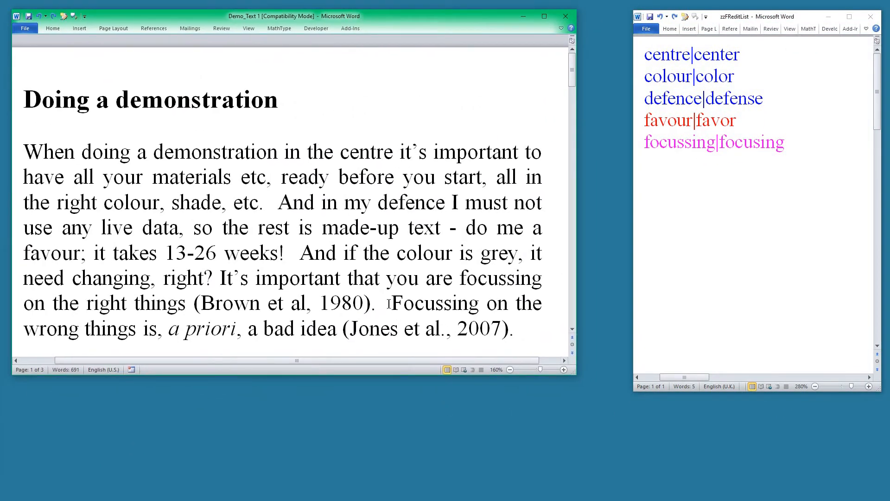
Step: Add the entries "etc|etc." and "etc..|etc." below the focussing line in the zzFReditList document
{"action": "left_click", "coordinate": [251, 177]}
{"action": "left_click", "coordinate": [695, 170]}
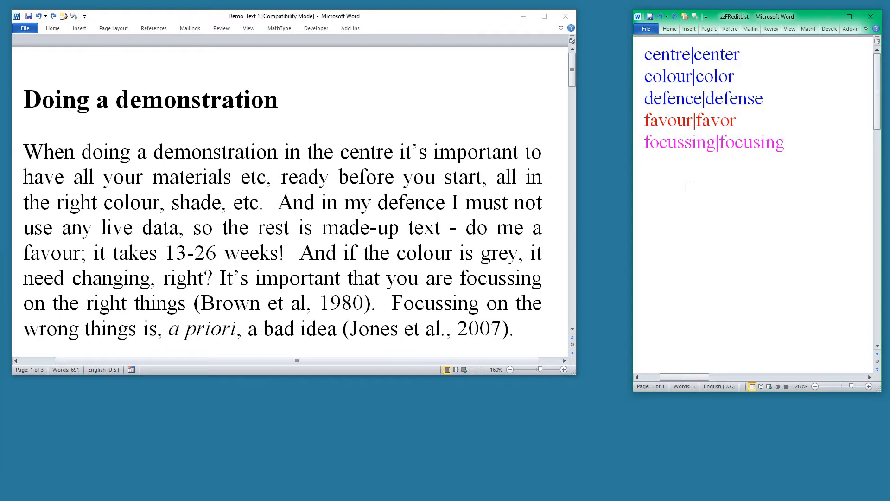
{"action": "type", "text": "etc|etc."}
{"action": "key", "text": "Return"}
{"action": "type", "text": "etc.."}
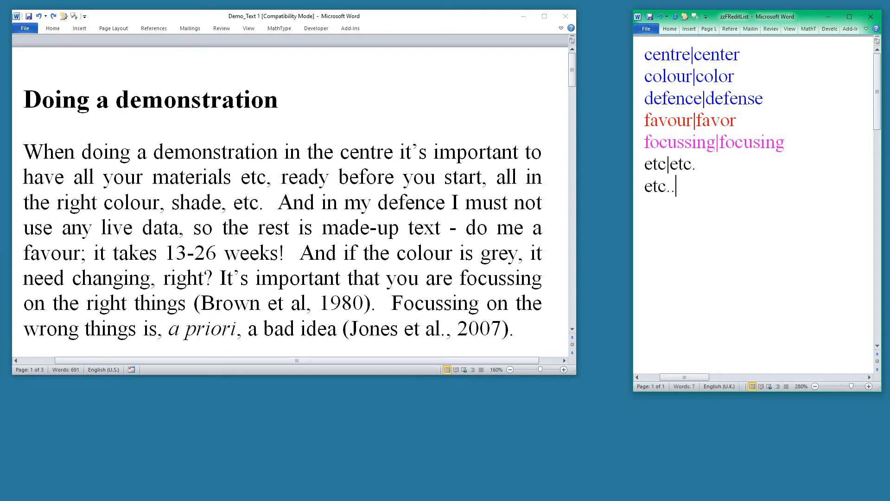
{"action": "type", "text": "|etc."}
{"action": "key", "text": "Return"}
Step: Highlight the two etc entries in yellow and run the FRedit macro on Demo_Text 1
{"action": "left_click_drag", "start_coordinate": [633, 168], "coordinate": [636, 211]}
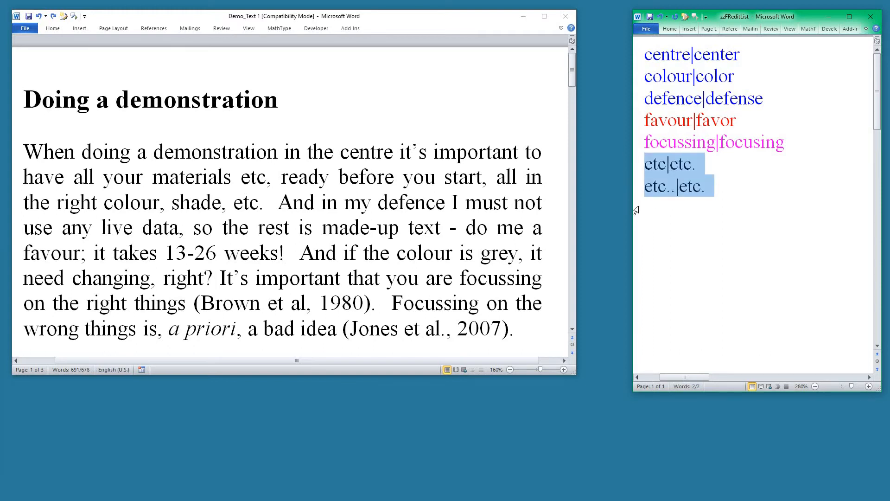
{"action": "key", "text": "ctrl+alt+h"}
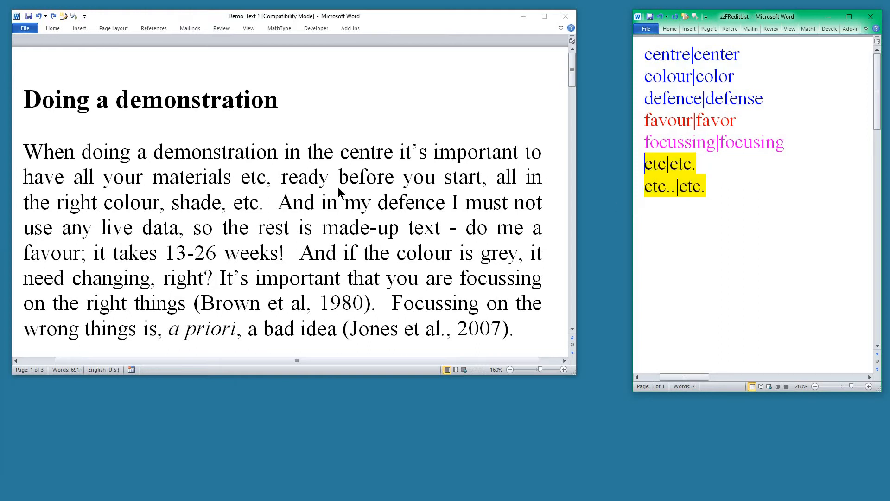
{"action": "key", "text": "alt+Tab"}
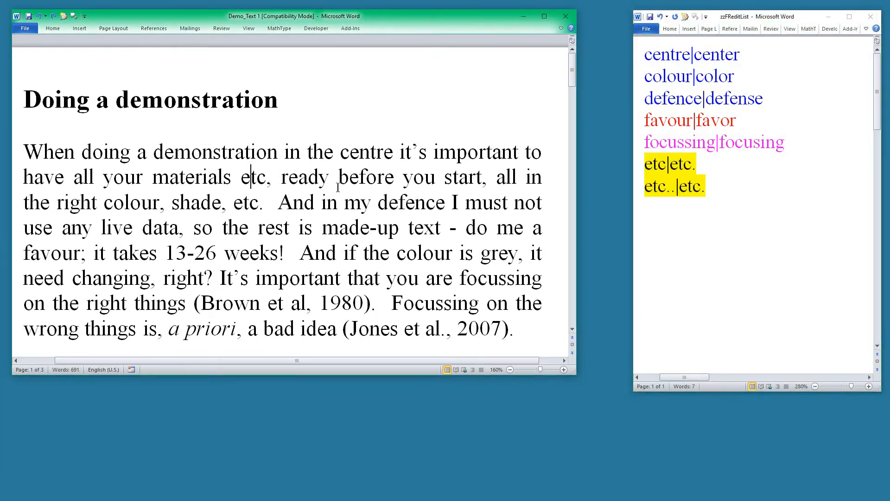
{"action": "key", "text": "ctrl+alt+f"}
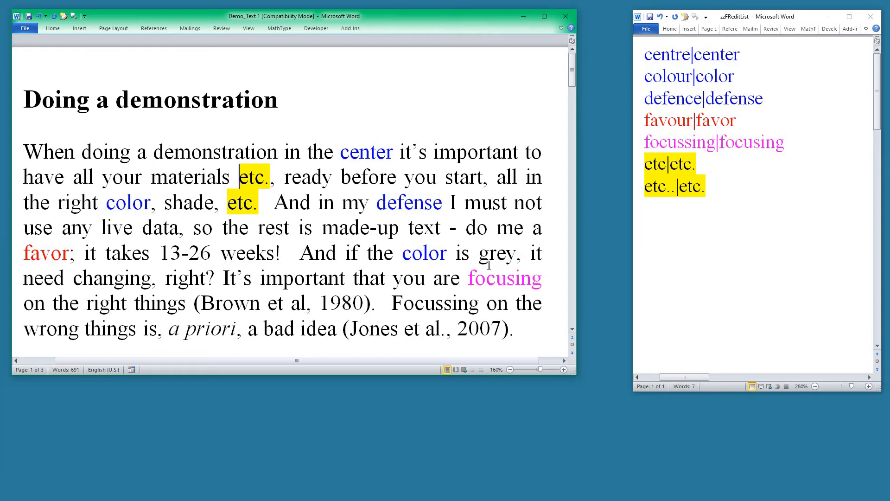
Step: Make the focussing entry case-insensitive by adding "¬" at the start of its line in the list
{"action": "left_click", "coordinate": [487, 278]}
{"action": "key", "text": "ctrl"}
{"action": "left_click", "coordinate": [636, 147]}
{"action": "left_click", "coordinate": [635, 146]}
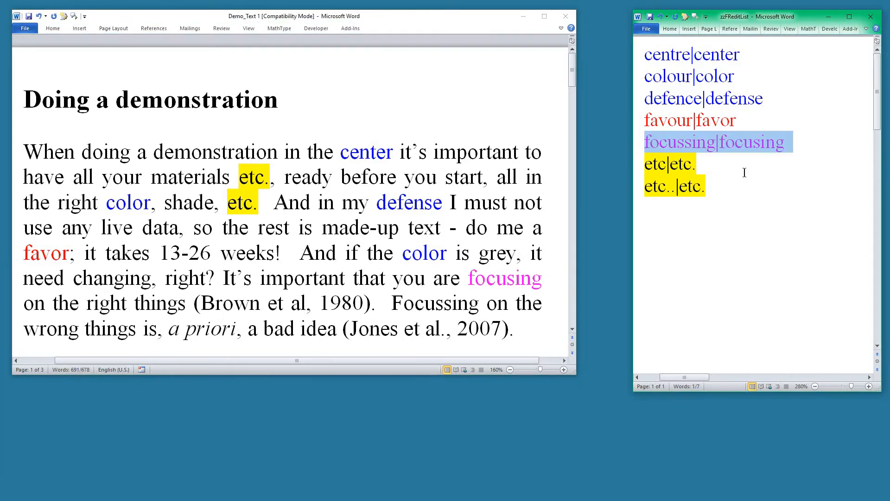
{"action": "left_click", "coordinate": [741, 142]}
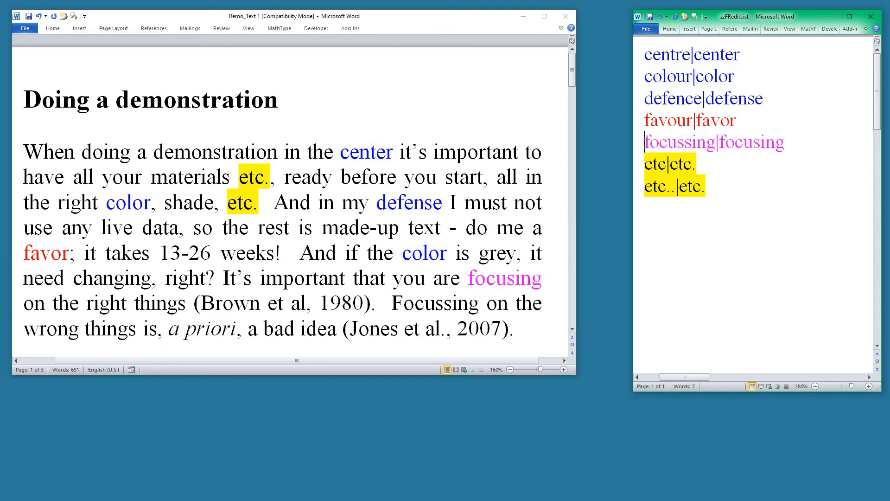
{"action": "type", "text": "¬"}
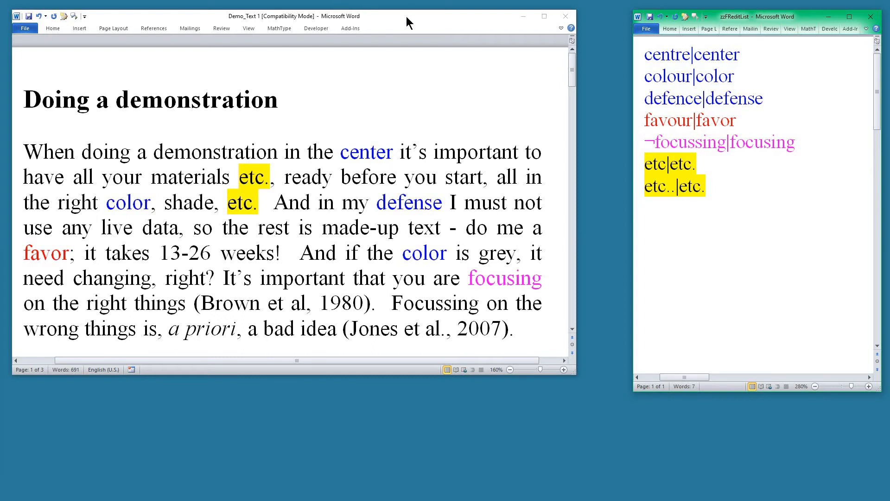
Step: Bring up Demo_Text 2 in place of Demo_Text 1 and run FRedit on it
{"action": "left_click_drag", "start_coordinate": [406, 16], "coordinate": [0, 120]}
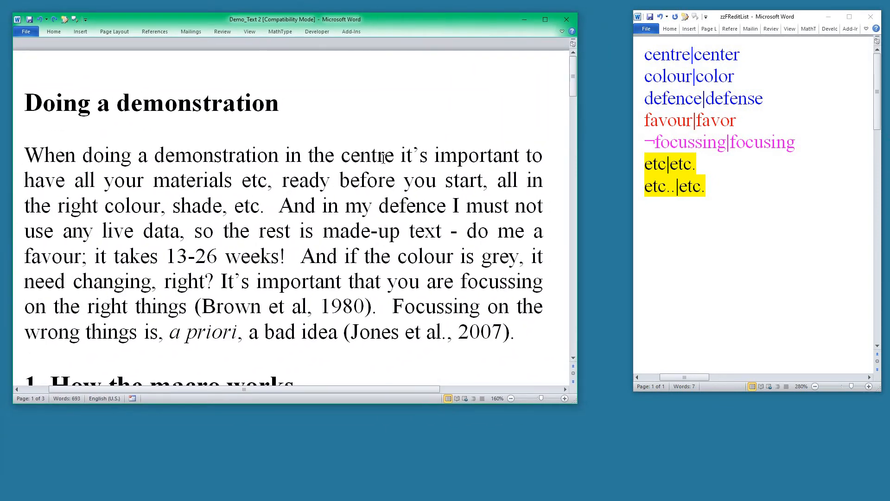
{"action": "left_click", "coordinate": [267, 158]}
{"action": "key", "text": "ctrl+alt+f"}
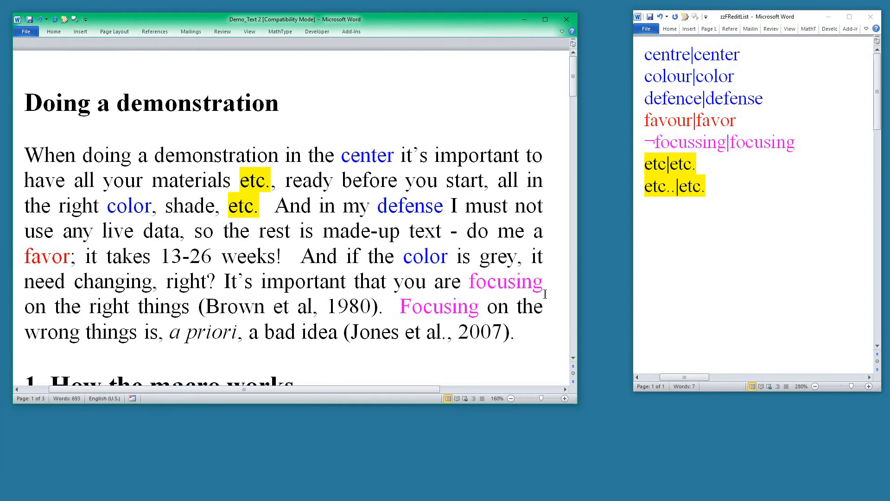
{"action": "left_click", "coordinate": [504, 282]}
{"action": "left_click", "coordinate": [433, 311]}
Step: Remove the yellow highlight from the two etc entries in the list and colour their text blue
{"action": "left_click", "coordinate": [703, 217]}
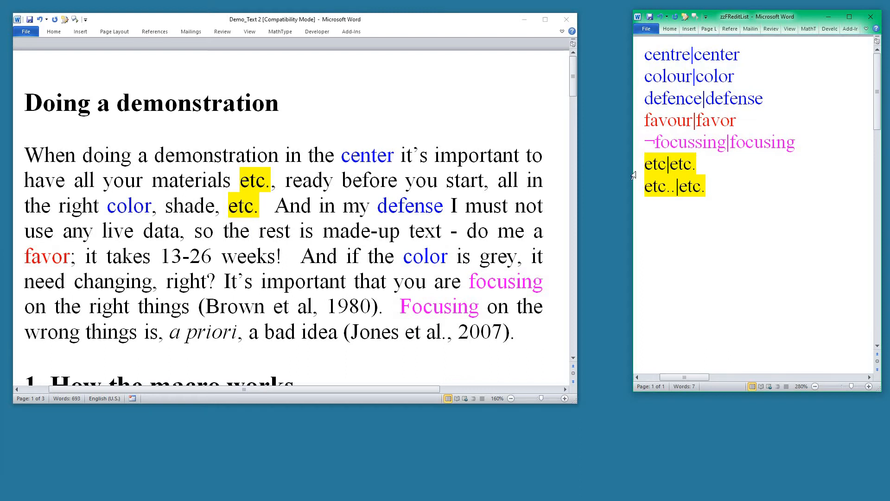
{"action": "left_click_drag", "start_coordinate": [632, 175], "coordinate": [631, 190]}
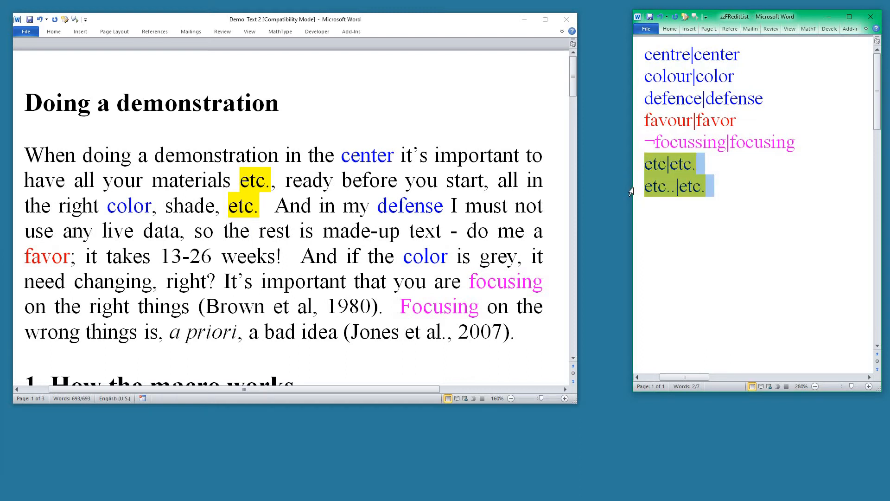
{"action": "key", "text": "ctrl+alt+h"}
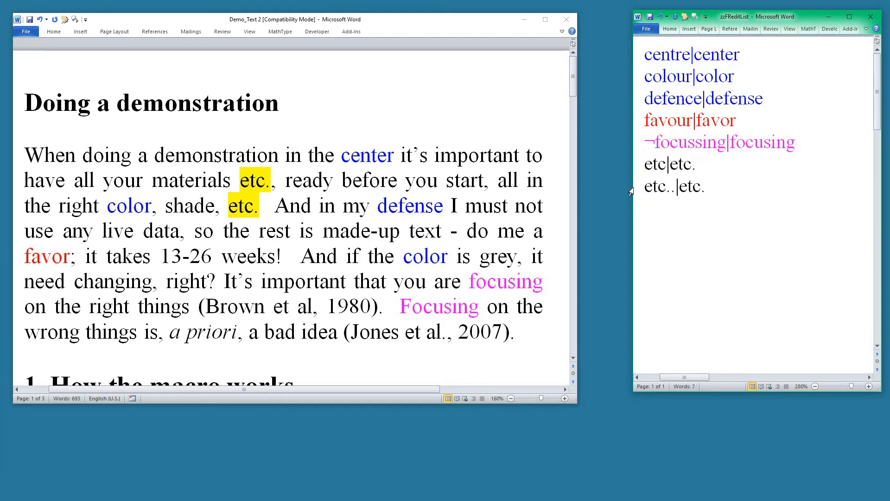
{"action": "key", "text": "ctrl+alt+c"}
Step: Add a list entry that changes two spaces to one space and show the formatting marks
{"action": "left_click", "coordinate": [654, 213]}
{"action": "key", "text": "ctrl"}
{"action": "type", "text": "|"}
{"action": "key", "text": "Return"}
{"action": "key", "text": "ctrl+shift+8"}
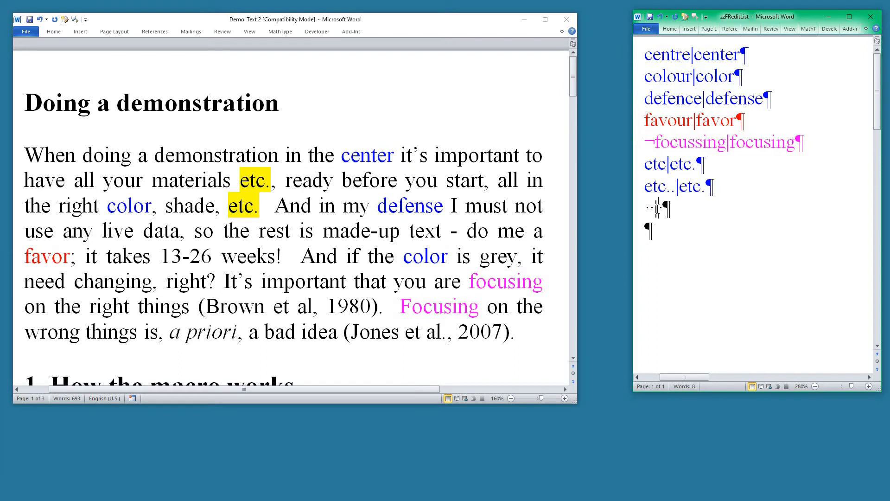
Step: Check the character code of the space after the bar with the WhatChar macro
{"action": "left_click_drag", "start_coordinate": [658, 209], "coordinate": [663, 209]}
{"action": "key", "text": "ctrl+alt+w"}
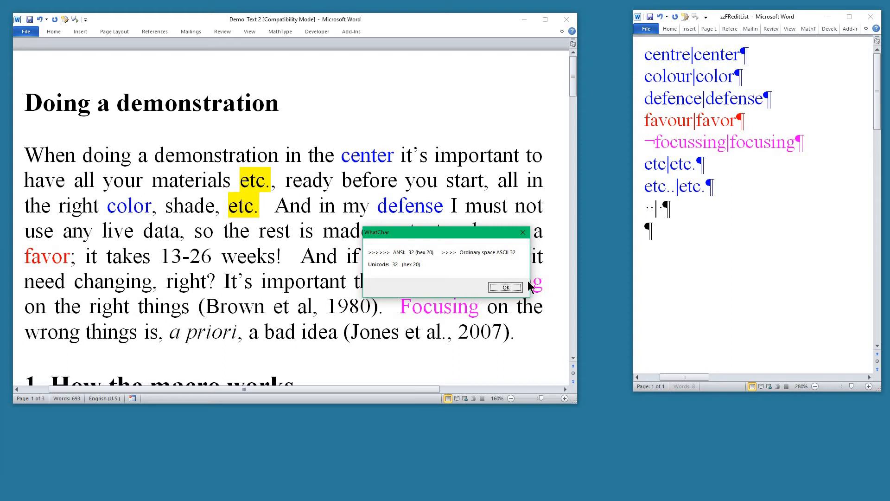
{"action": "left_click", "coordinate": [510, 288]}
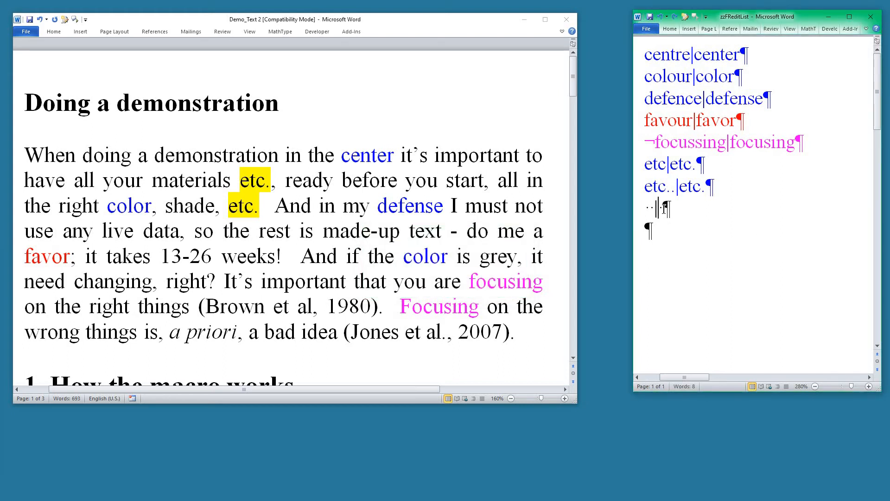
Step: Replace the space after the bar in the double-space entry with "^32" and hide the formatting marks
{"action": "left_click_drag", "start_coordinate": [659, 208], "coordinate": [664, 209]}
{"action": "type", "text": "^32"}
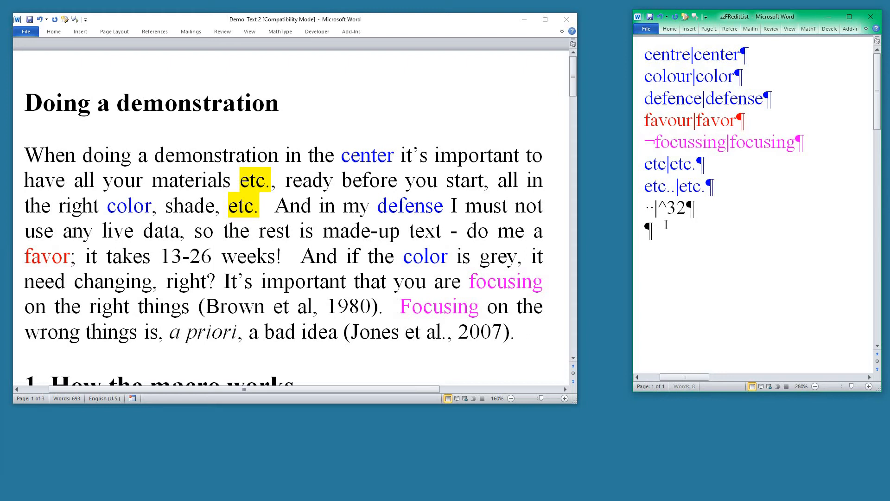
{"action": "key", "text": "ctrl+shift+8"}
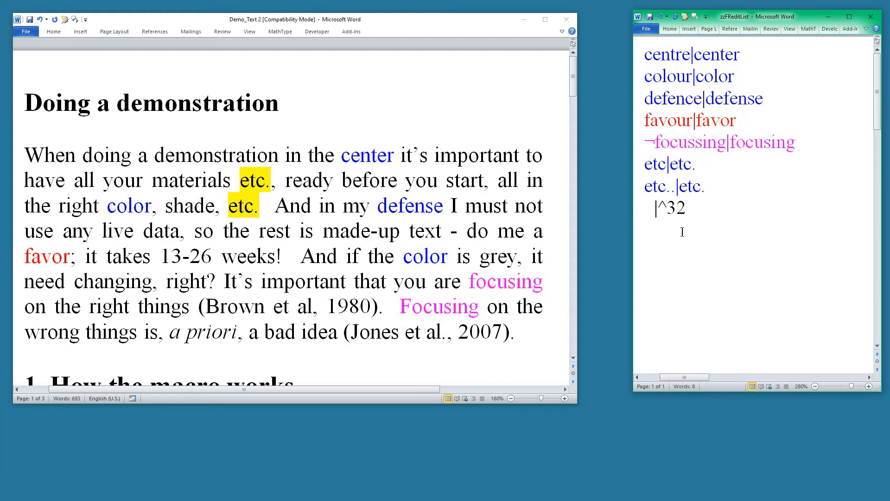
Step: Add the entry " - | ^=^32" for changing a spaced hyphen to an en dash, looking up the En Dash code in Find and Replace
{"action": "left_click", "coordinate": [654, 232]}
{"action": "type", "text": "- |"}
{"action": "key", "text": "ctrl+h"}
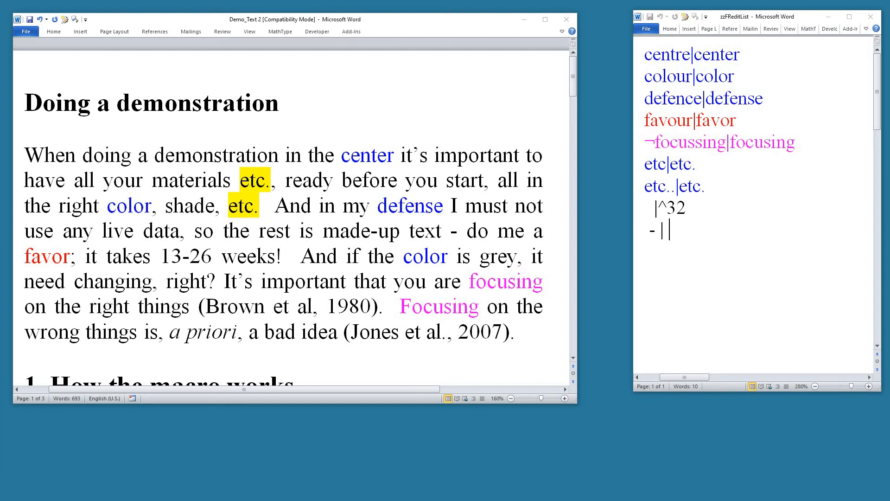
{"action": "key", "text": "ctrl+h"}
{"action": "left_click_drag", "start_coordinate": [357, 183], "coordinate": [411, 103]}
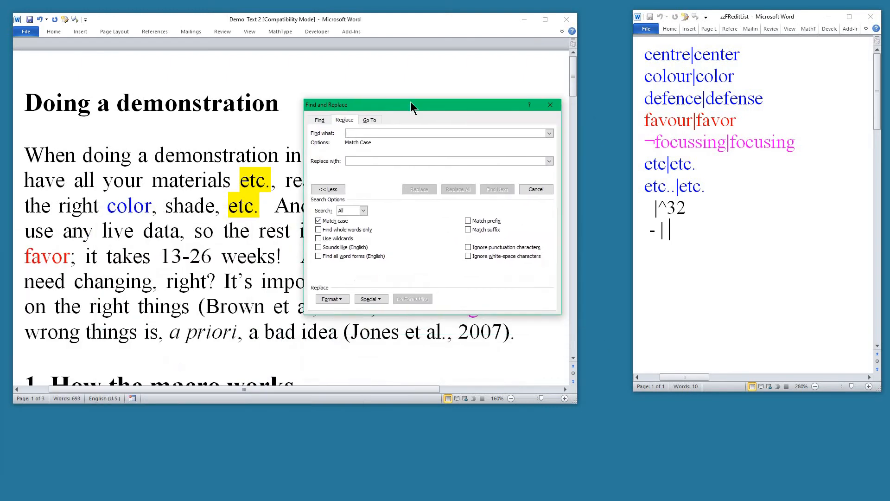
{"action": "left_click", "coordinate": [369, 299]}
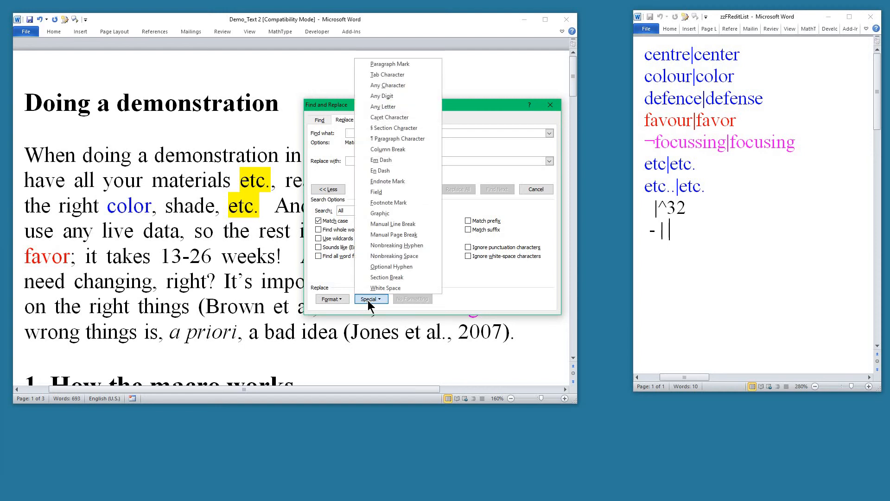
{"action": "left_click", "coordinate": [384, 171]}
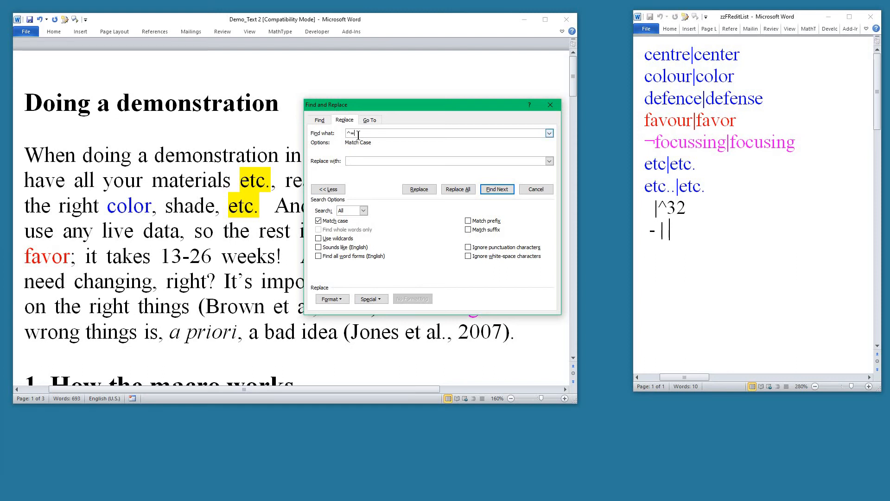
{"action": "left_click", "coordinate": [536, 189]}
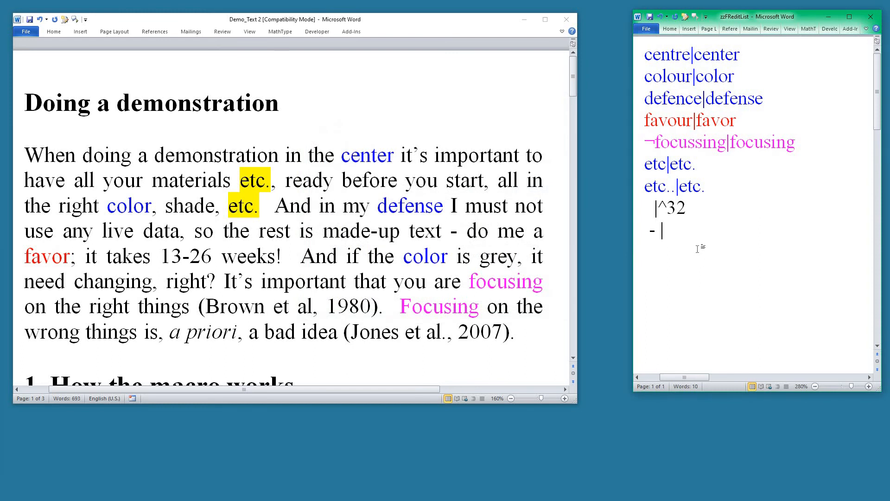
{"action": "type", "text": "^=^32"}
Step: Close Demo_Text 2, bring up Demo_Text 3 and run FRedit on it
{"action": "left_click", "coordinate": [417, 22]}
{"action": "key", "text": "ctrl+w"}
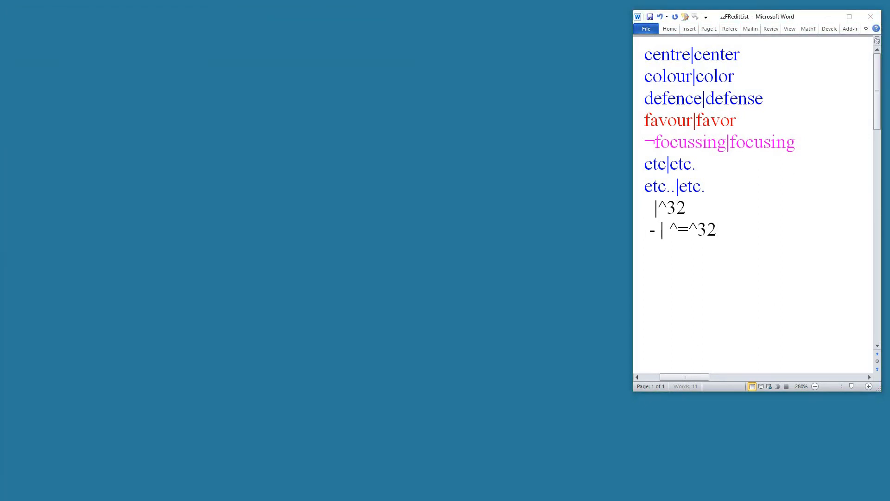
{"action": "left_click_drag", "start_coordinate": [0, 88], "coordinate": [342, 20]}
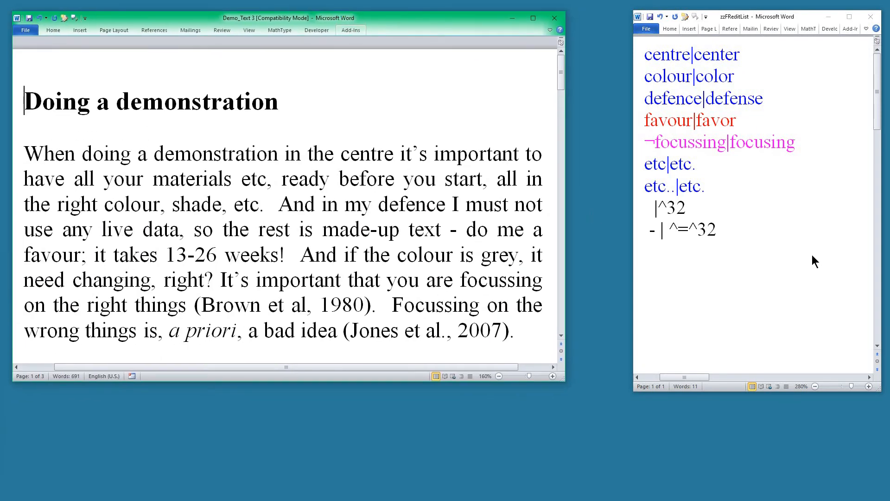
{"action": "left_click", "coordinate": [690, 188]}
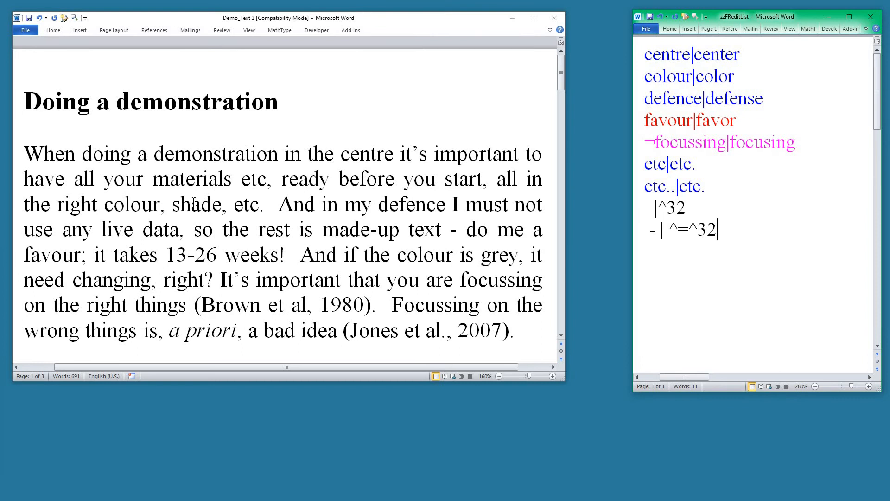
{"action": "key", "text": "alt+Tab"}
{"action": "key", "text": "ctrl+alt+f"}
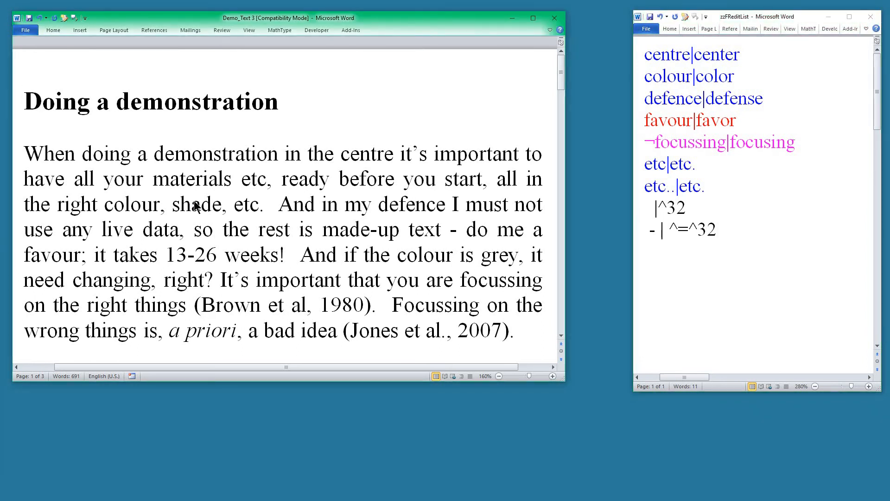
Step: Examine the space after the second "etc.", the dash after "text" and the number range 13-26 in the processed paragraph
{"action": "left_click", "coordinate": [261, 210]}
{"action": "left_click_drag", "start_coordinate": [261, 209], "coordinate": [267, 209]}
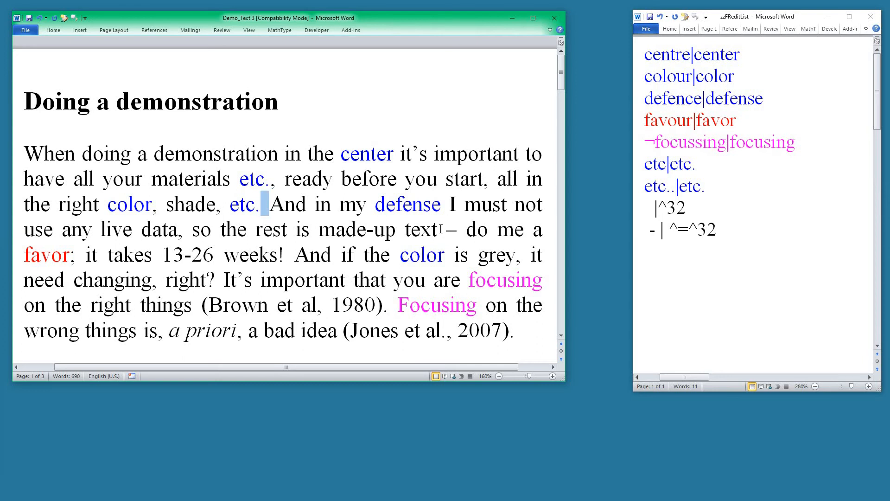
{"action": "left_click_drag", "start_coordinate": [438, 230], "coordinate": [466, 230]}
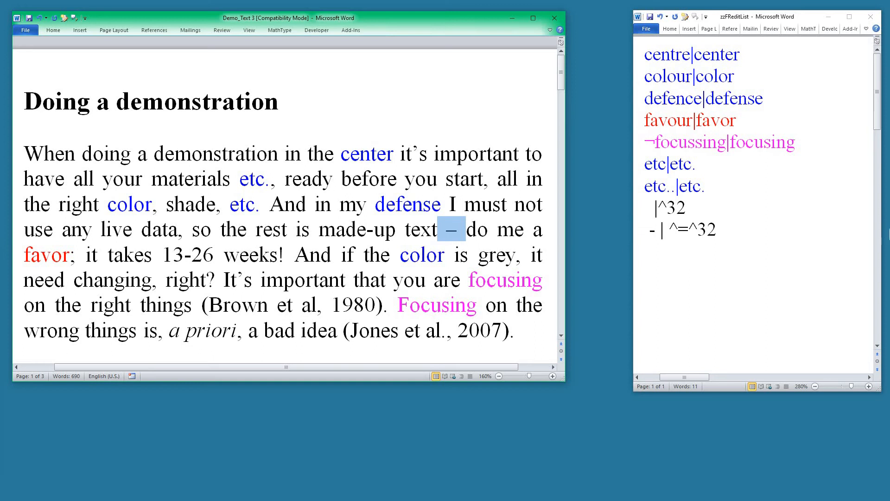
{"action": "left_click", "coordinate": [741, 232]}
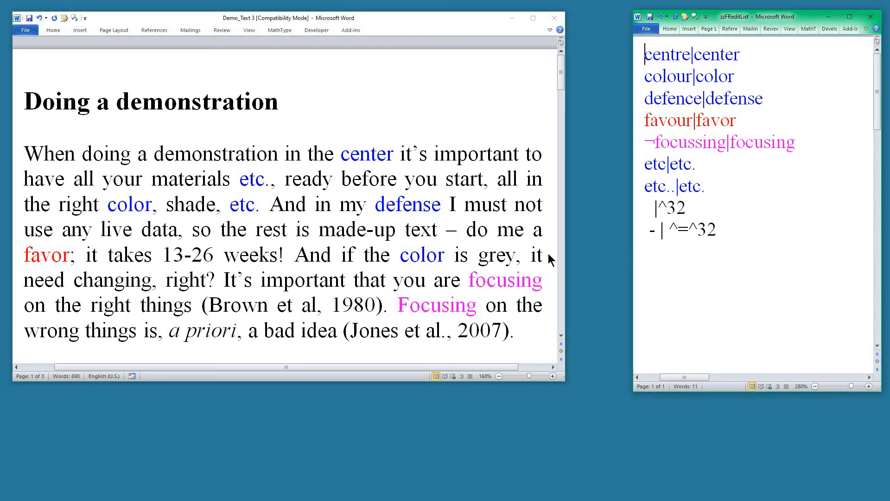
{"action": "left_click", "coordinate": [186, 255]}
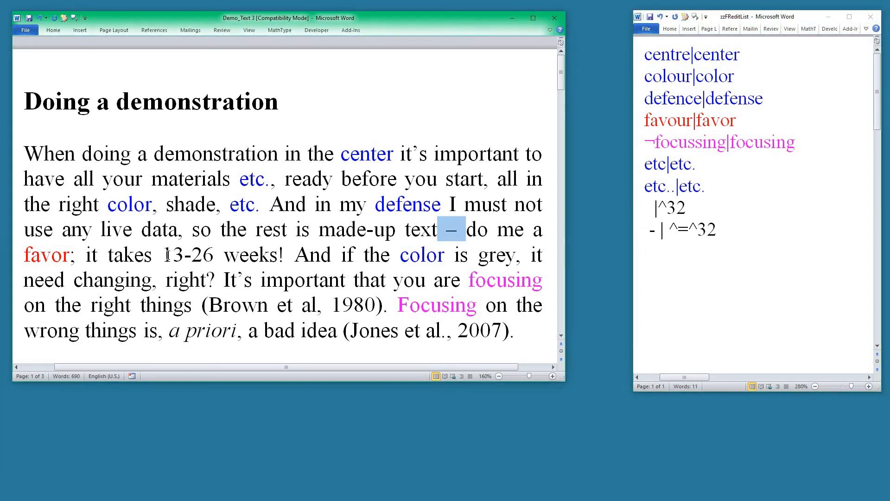
{"action": "left_click_drag", "start_coordinate": [178, 254], "coordinate": [213, 254]}
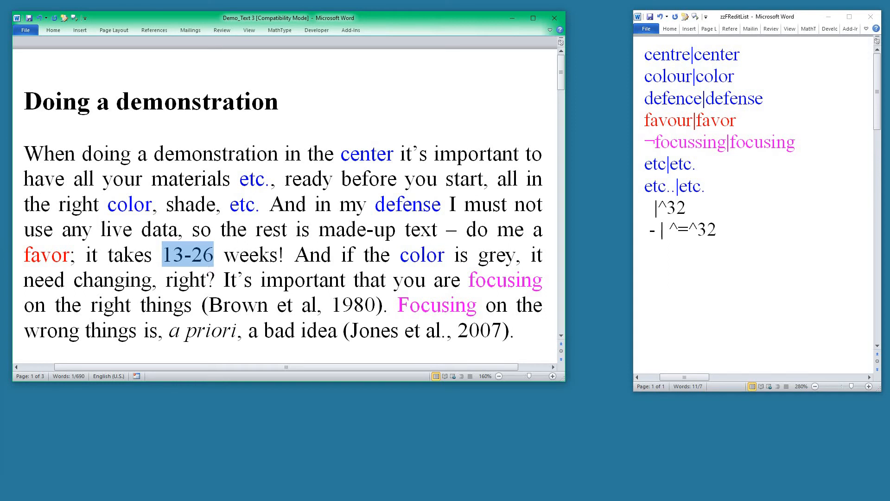
{"action": "key", "text": "alt+Tab"}
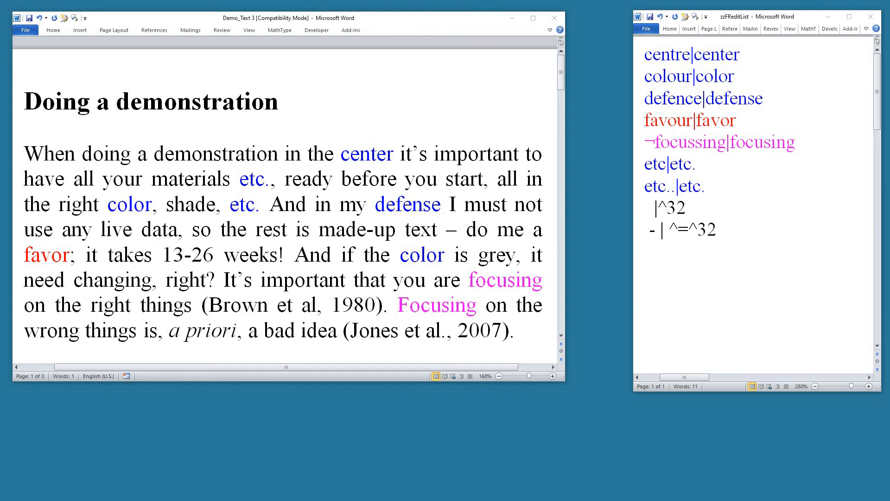
Step: Bring up the 5_Library document with the FRedit Library and find "number ran" in it
{"action": "left_click_drag", "start_coordinate": [0, 139], "coordinate": [400, 59]}
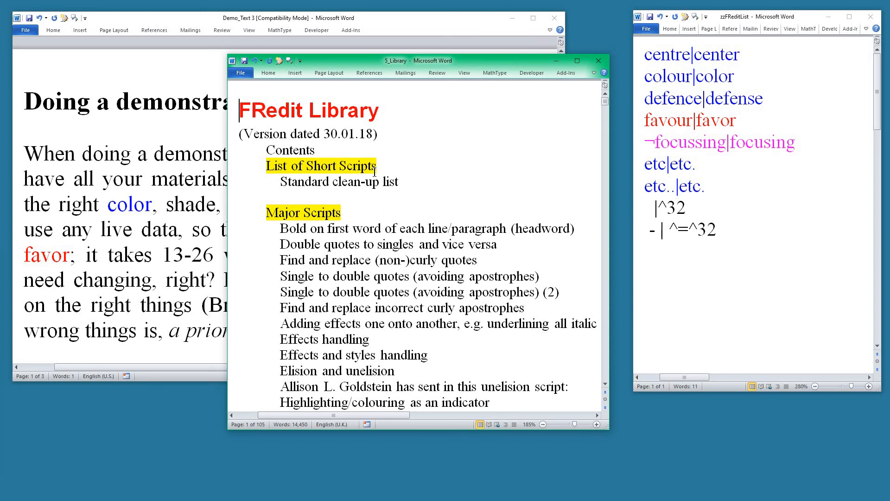
{"action": "key", "text": "ctrl+f"}
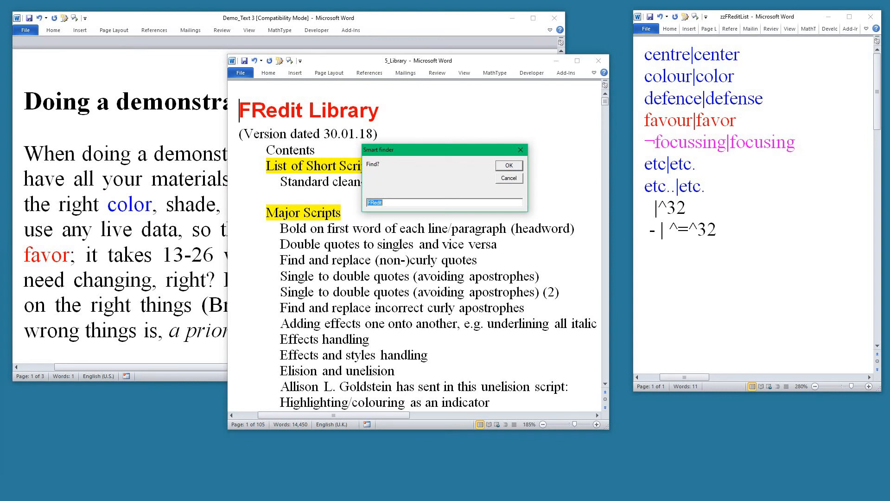
{"action": "type", "text": "number ran"}
{"action": "key", "text": "Return"}
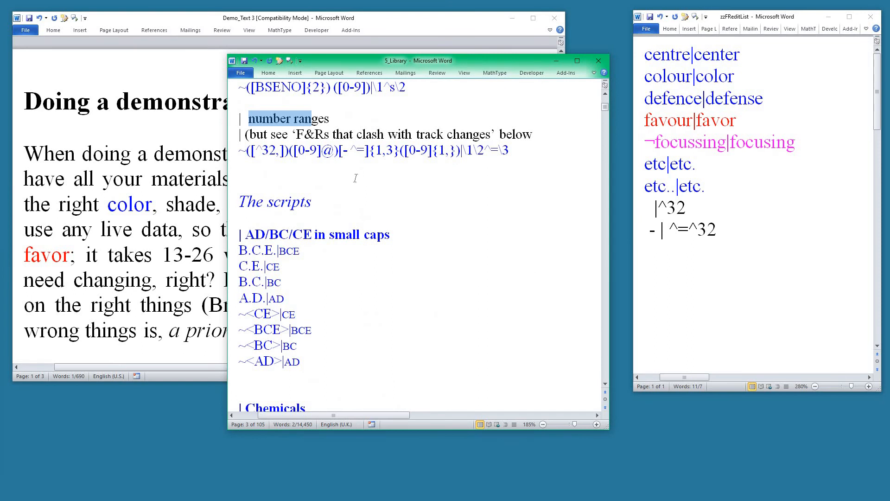
Step: Copy the number-ranges line "~([^32,])([0-9]@)[- ^=]{1,3}([0-9]{1,})|\1\2^=\3" from the library into a new last line of zzFReditList
{"action": "left_click", "coordinate": [365, 150]}
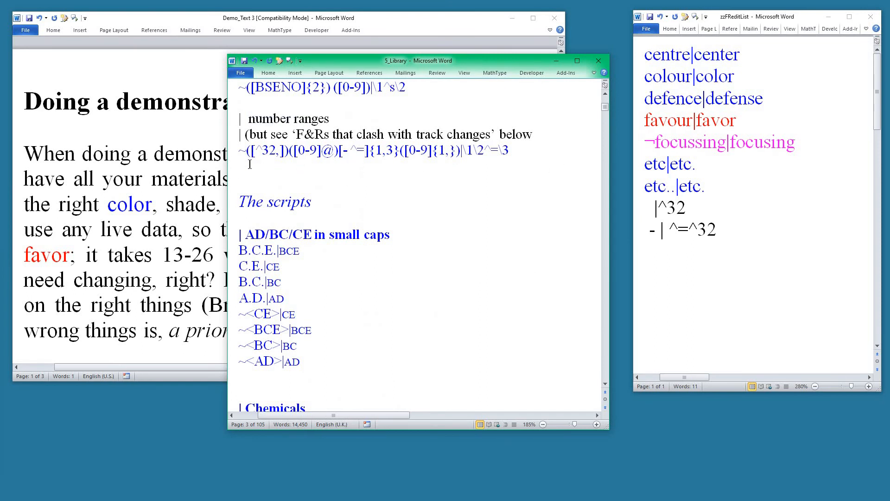
{"action": "left_click", "coordinate": [229, 153]}
{"action": "key", "text": "ctrl+c"}
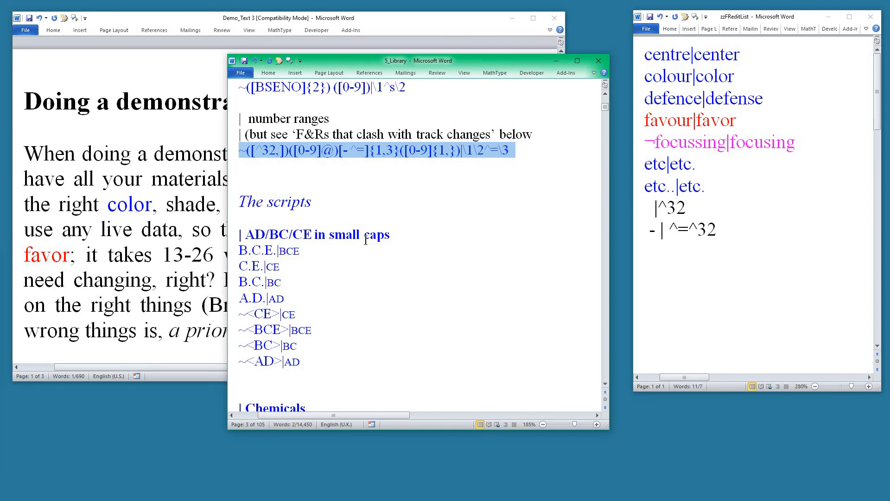
{"action": "left_click", "coordinate": [700, 318]}
{"action": "left_click", "coordinate": [656, 230]}
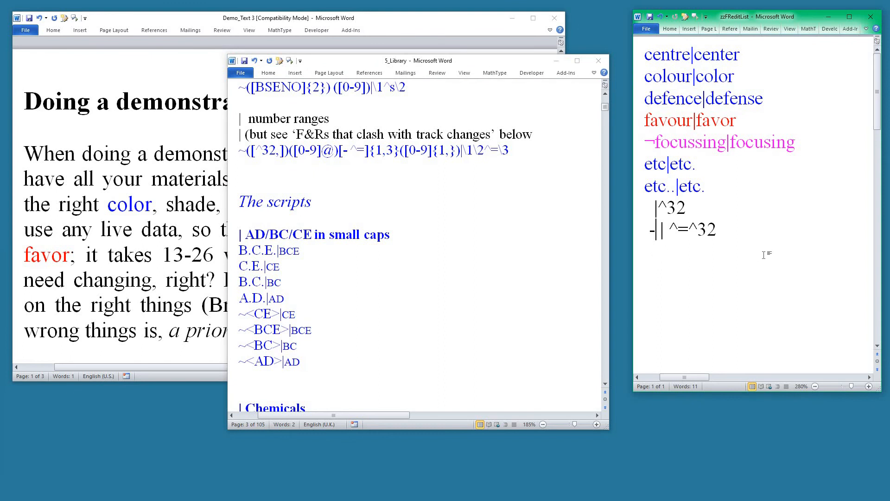
{"action": "left_click", "coordinate": [742, 237]}
{"action": "key", "text": "Return"}
{"action": "key", "text": "ctrl+v"}
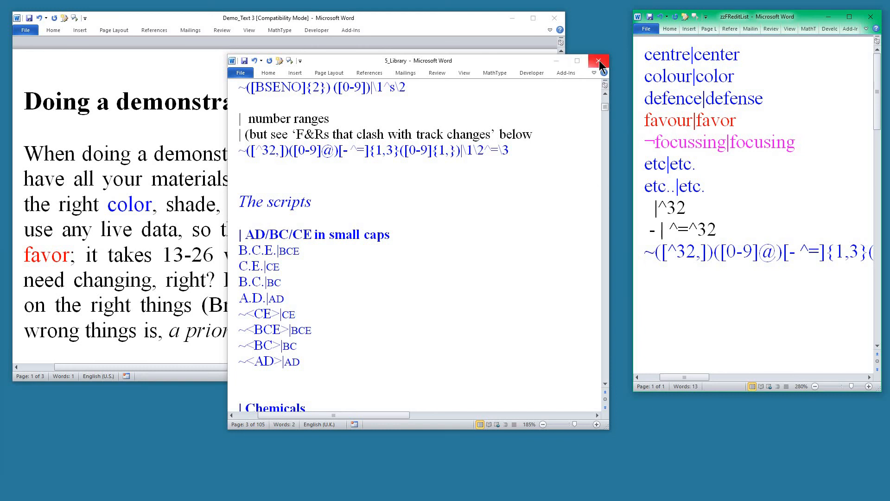
Step: Close the library and Demo_Text 3, and bring up Demo_Text 4 in a window enlarged to show the whole first paragraph
{"action": "left_click", "coordinate": [493, 62]}
{"action": "key", "text": "ctrl+w"}
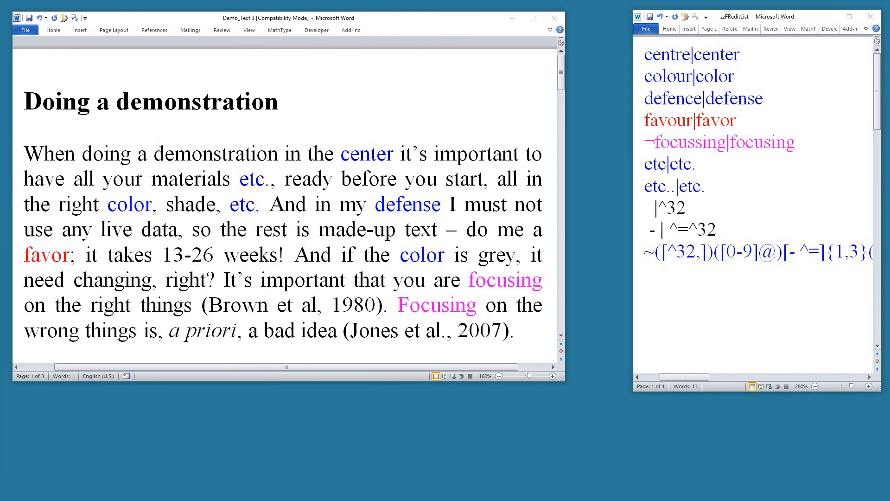
{"action": "left_click", "coordinate": [200, 19]}
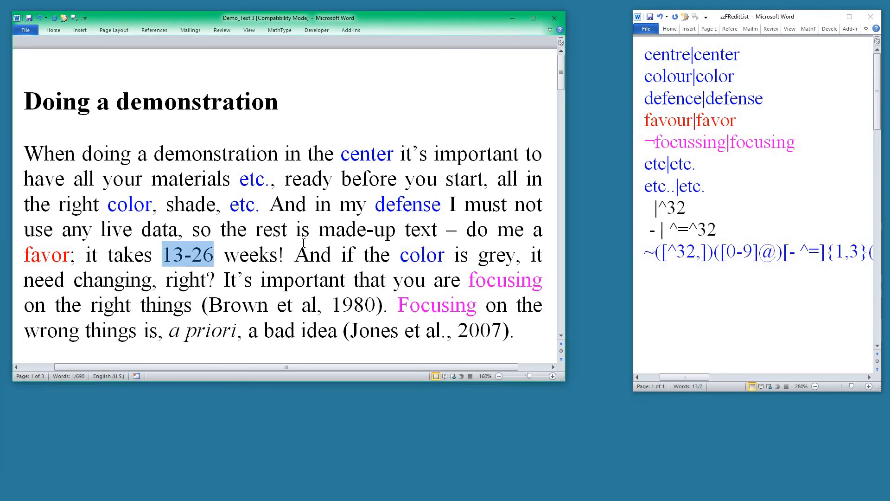
{"action": "left_click_drag", "start_coordinate": [437, 18], "coordinate": [339, 19]}
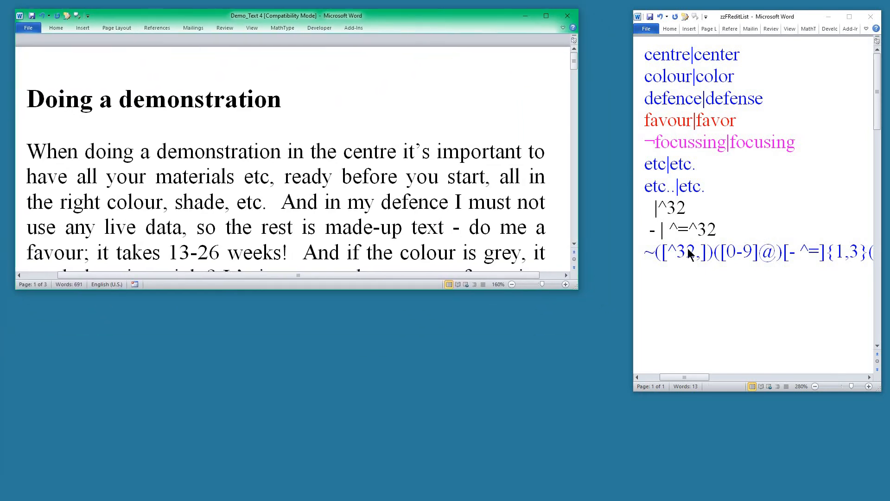
{"action": "left_click", "coordinate": [284, 177]}
{"action": "left_click_drag", "start_coordinate": [574, 287], "coordinate": [594, 386]}
{"action": "left_click", "coordinate": [270, 158]}
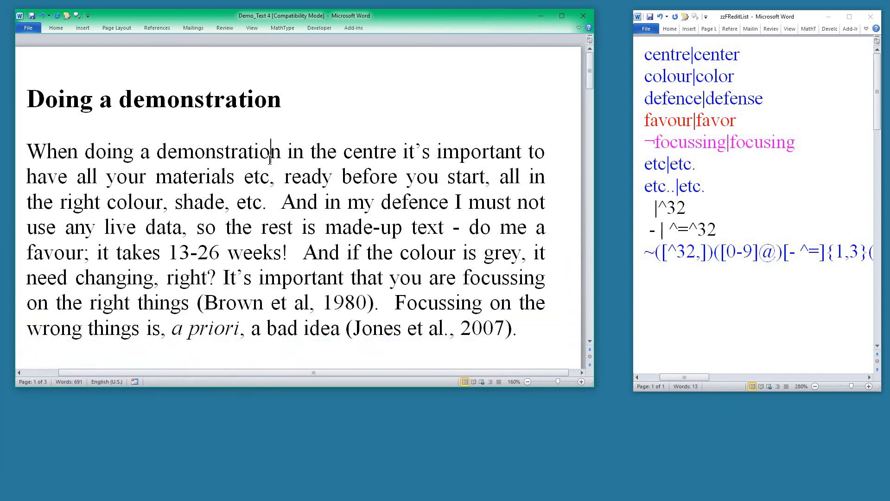
Step: Run FRedit on Demo_Text 4, check the dash in the 13-26 number range and return to zzFReditList
{"action": "key", "text": "ctrl+alt+f"}
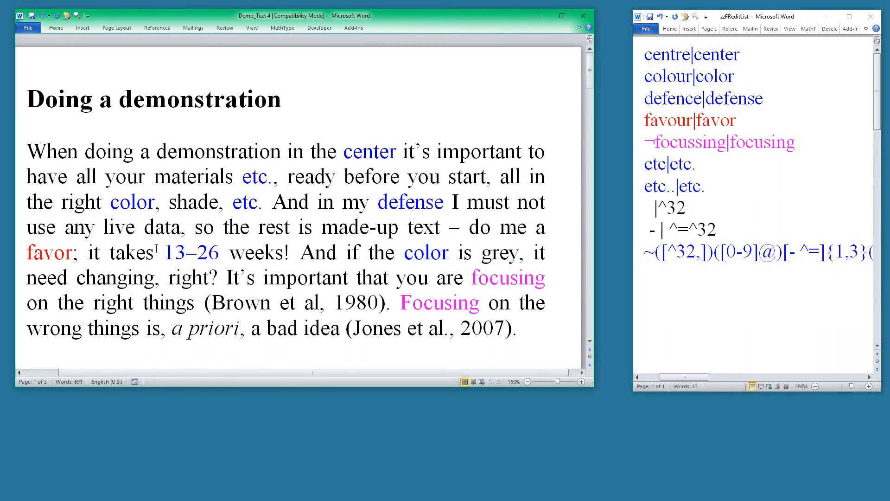
{"action": "left_click_drag", "start_coordinate": [164, 253], "coordinate": [217, 262]}
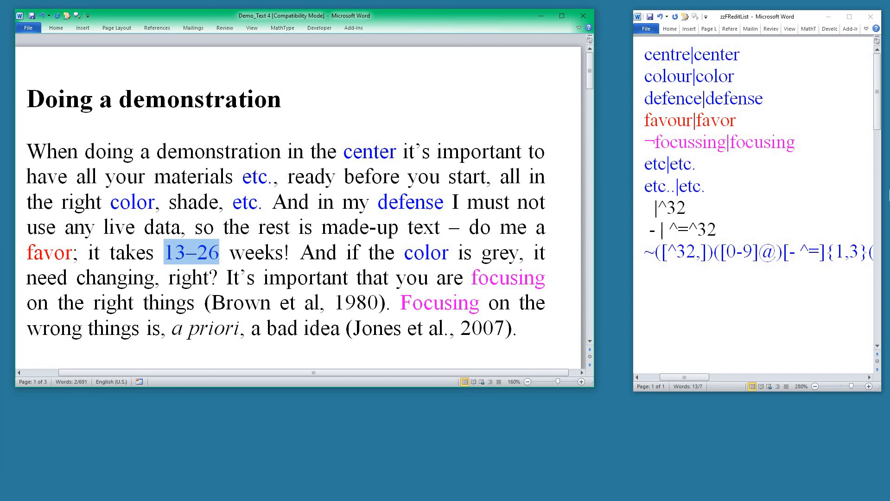
{"action": "key", "text": "alt+Tab"}
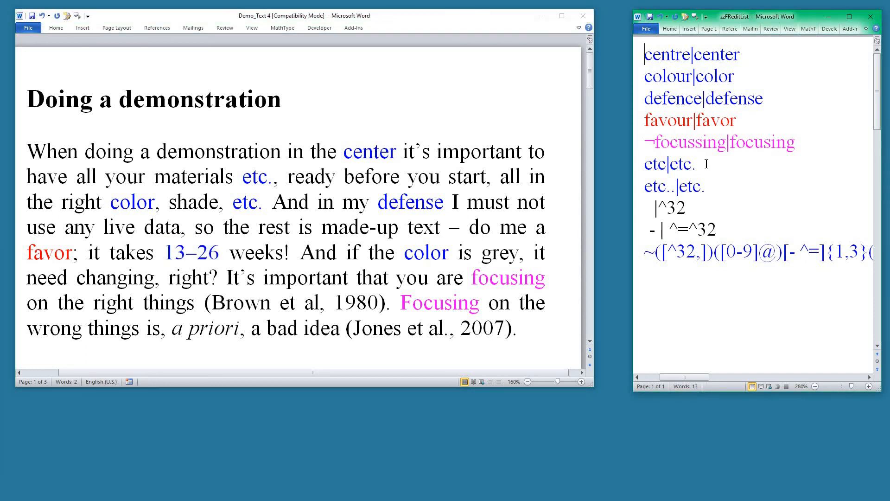